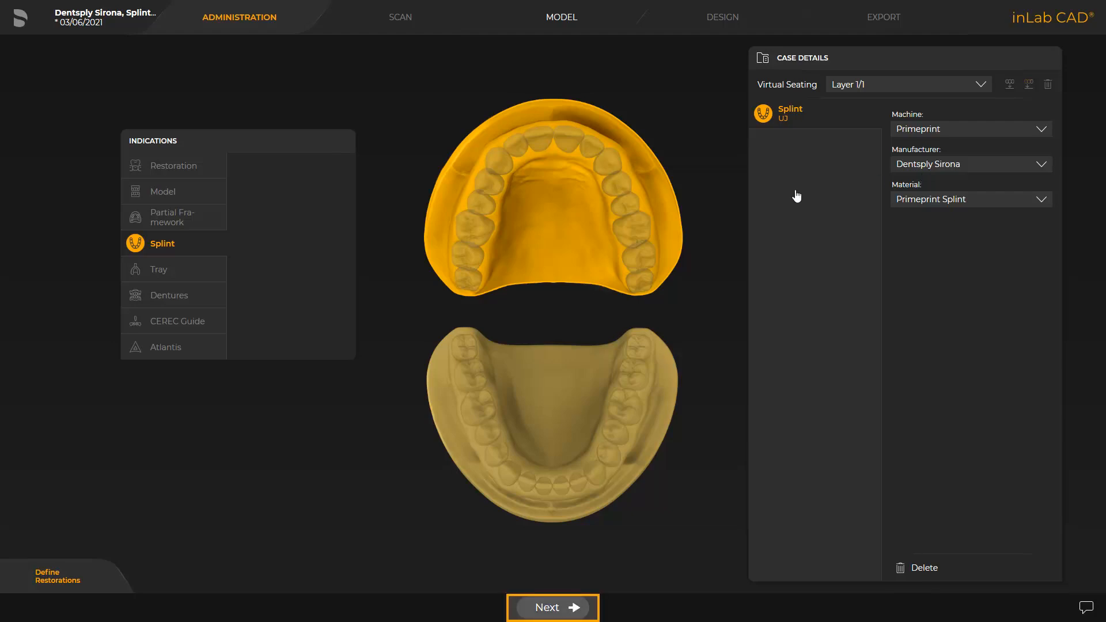
Advance the Primeprint splint case through the model axis stage to splint creation and start inLab Splint 22.0.1
click(571, 608)
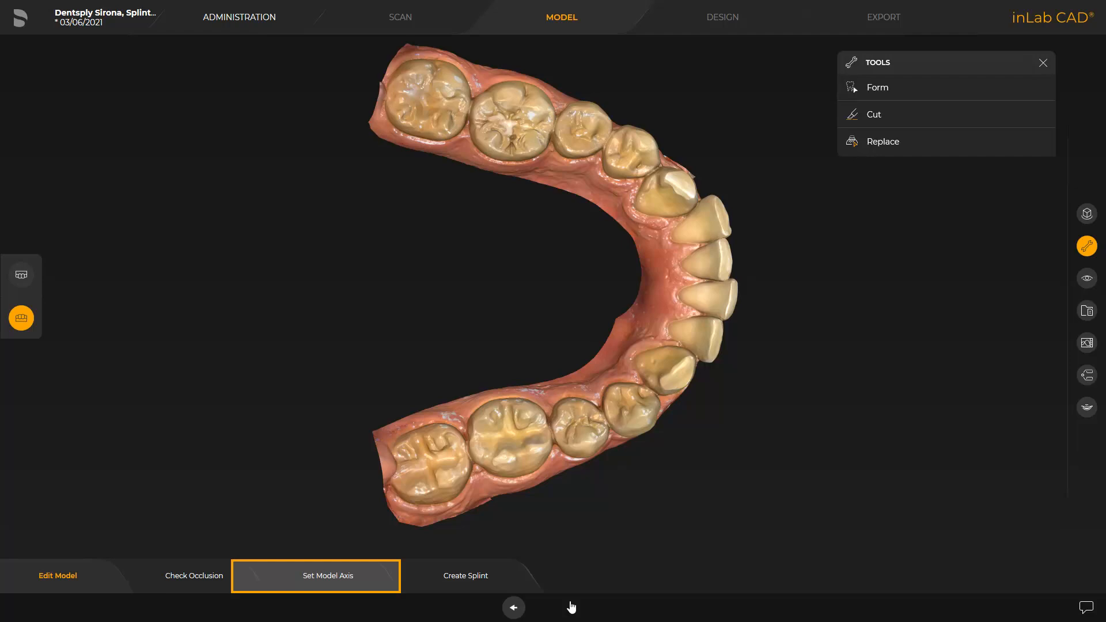
click(344, 574)
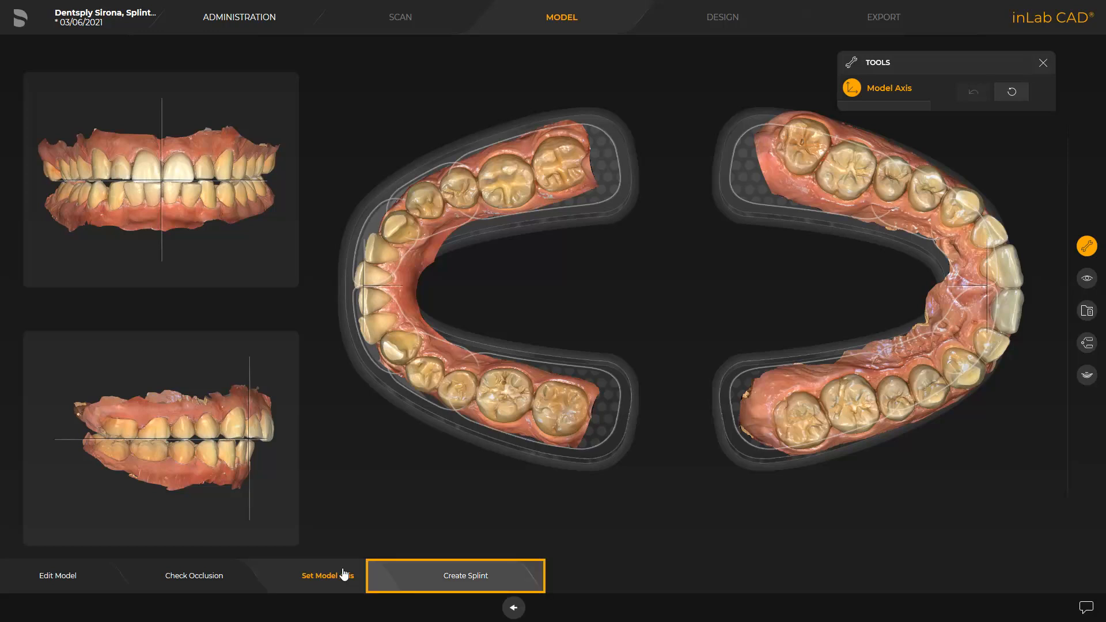
click(467, 578)
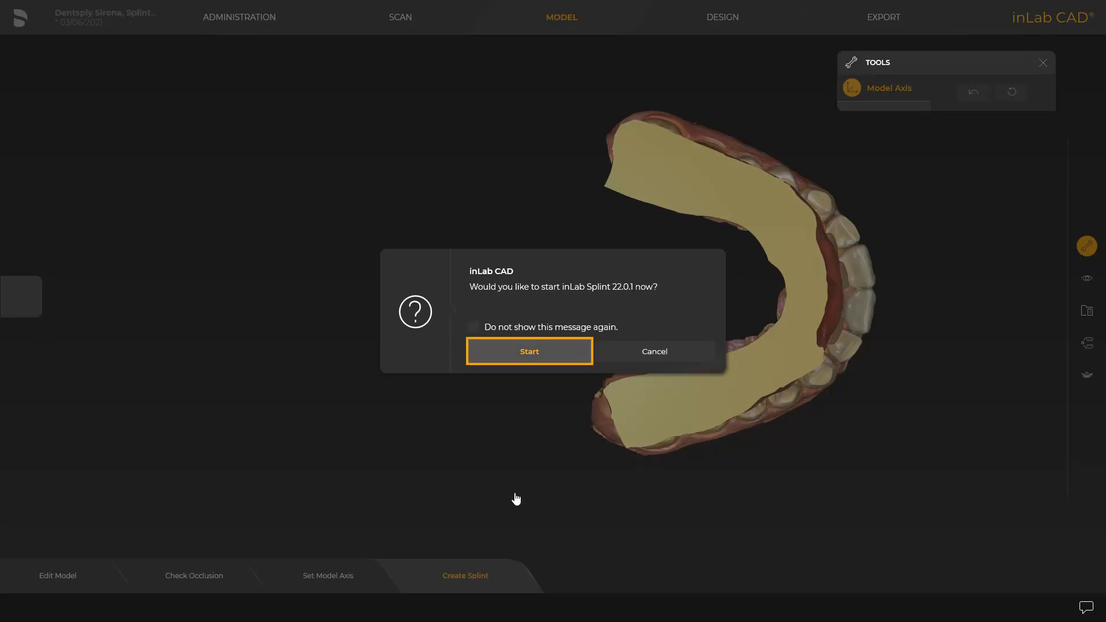
click(526, 355)
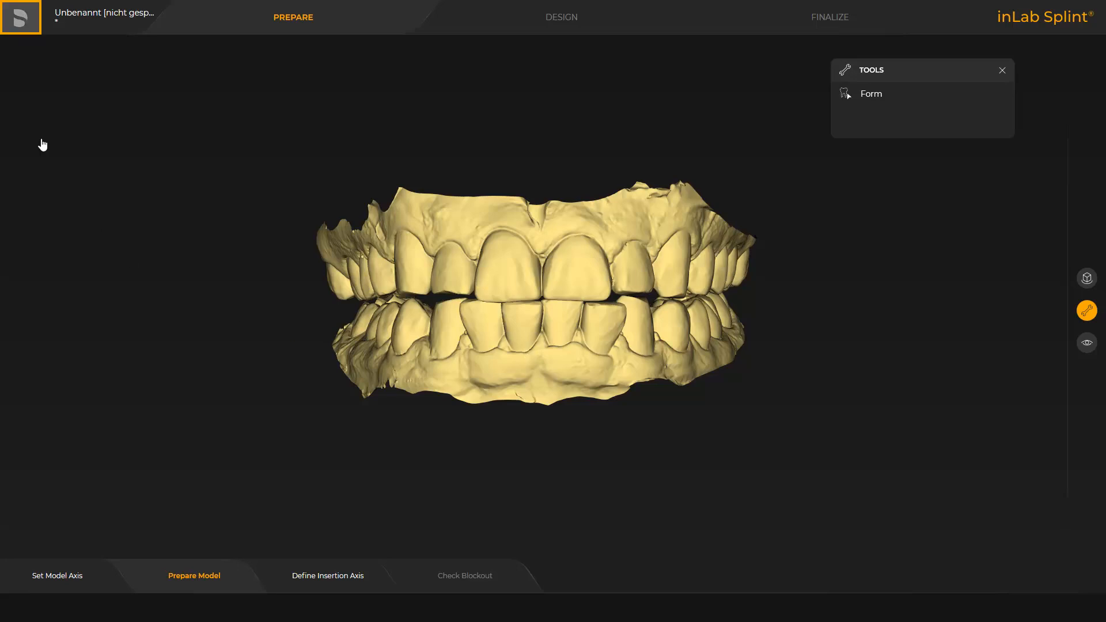
Save the case to the Desktop as "Splint Demo Video Tutorial.sp"
click(22, 23)
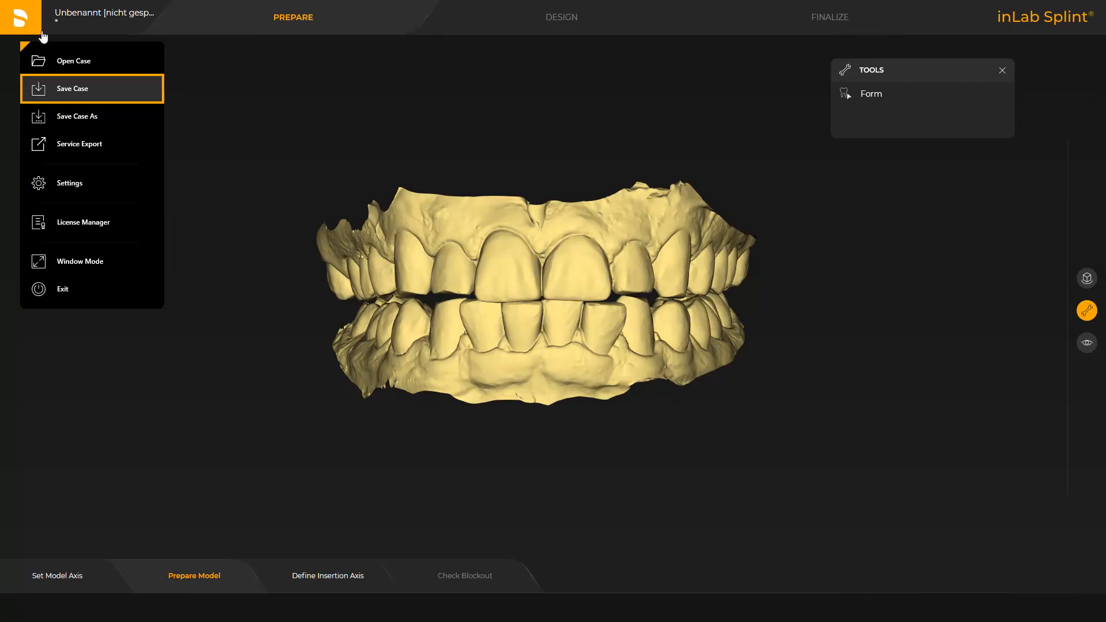
click(53, 91)
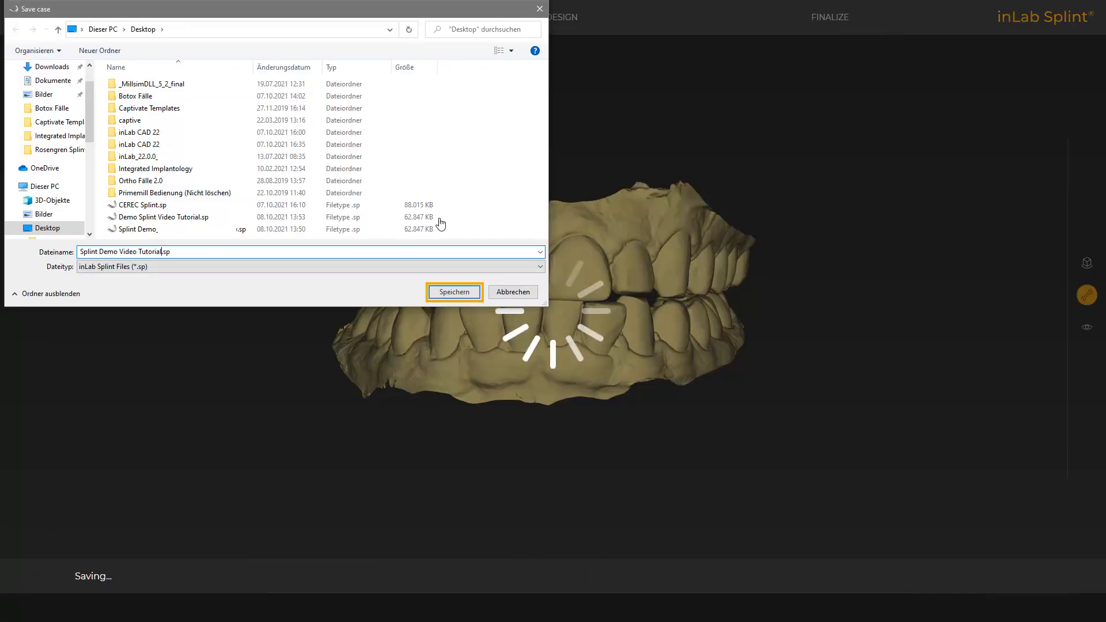
click(454, 292)
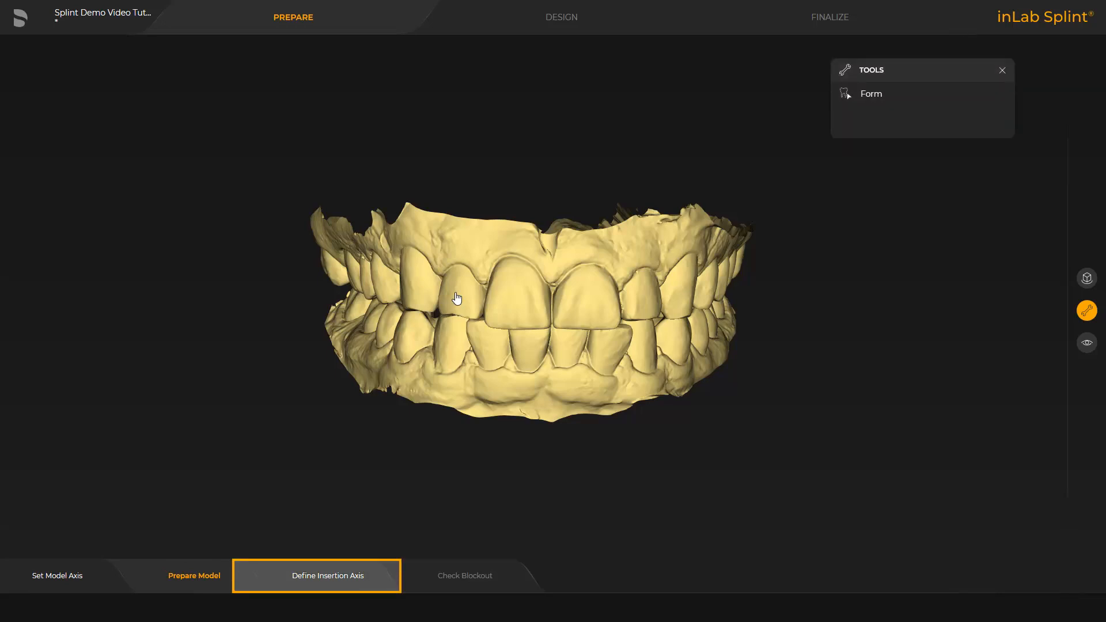
Define the insertion axis, tilting the upper jaw to reduce the undercuts on the front teeth
click(349, 578)
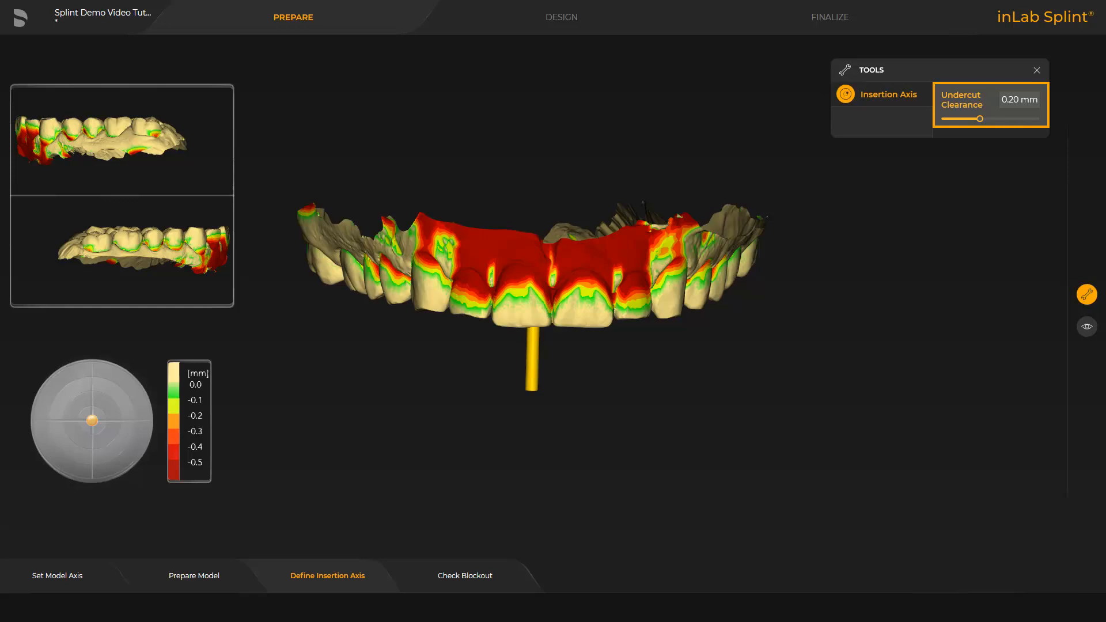
drag(551, 482, 542, 390)
drag(556, 286, 555, 348)
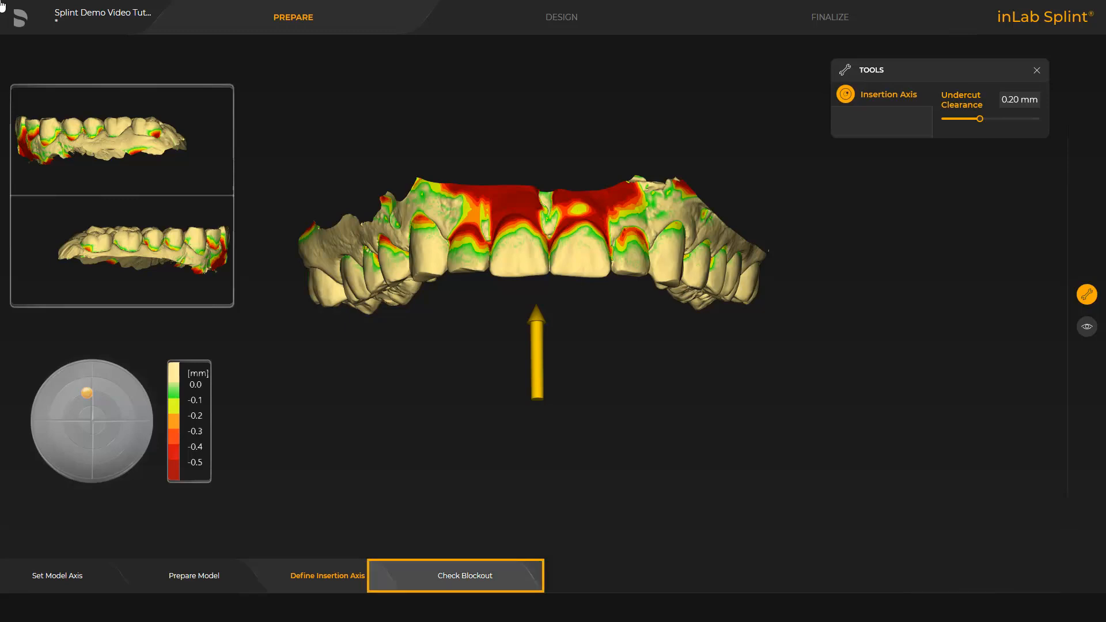
Check the upper jaw's blockout with its Reline settings and proceed to the Design phase
click(473, 578)
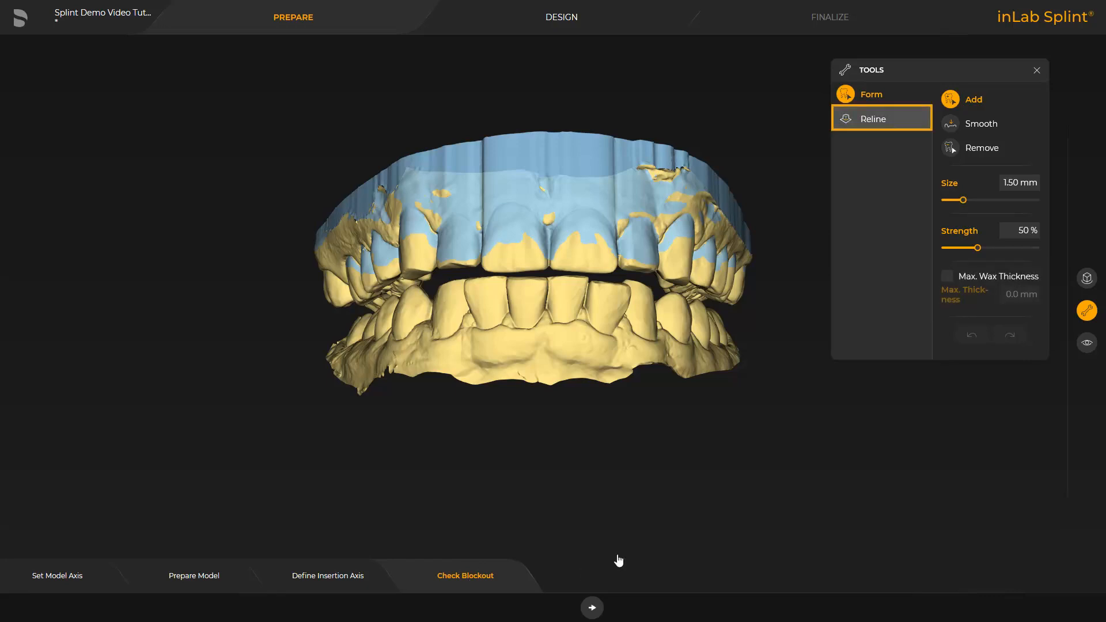
click(875, 121)
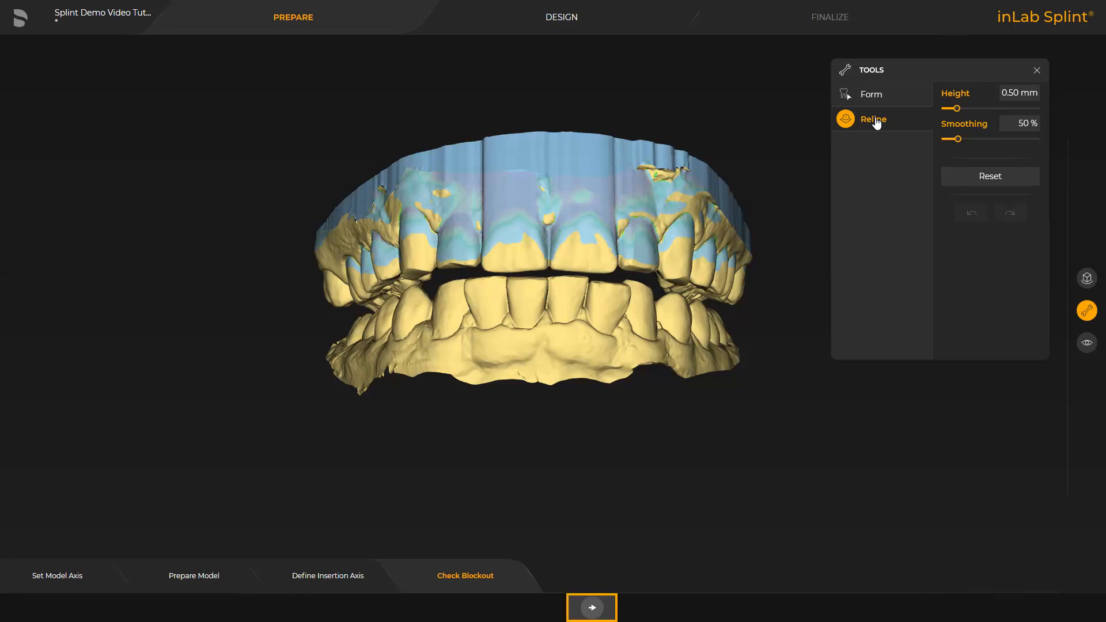
click(592, 607)
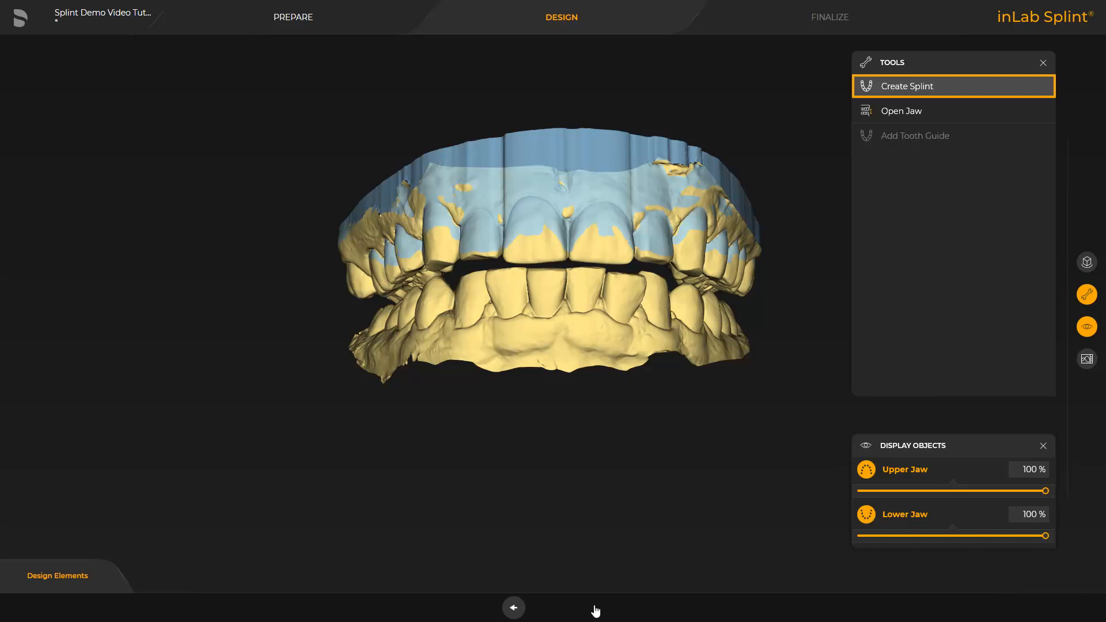
Start creating the splint by plane and hide the lower jaw
click(890, 89)
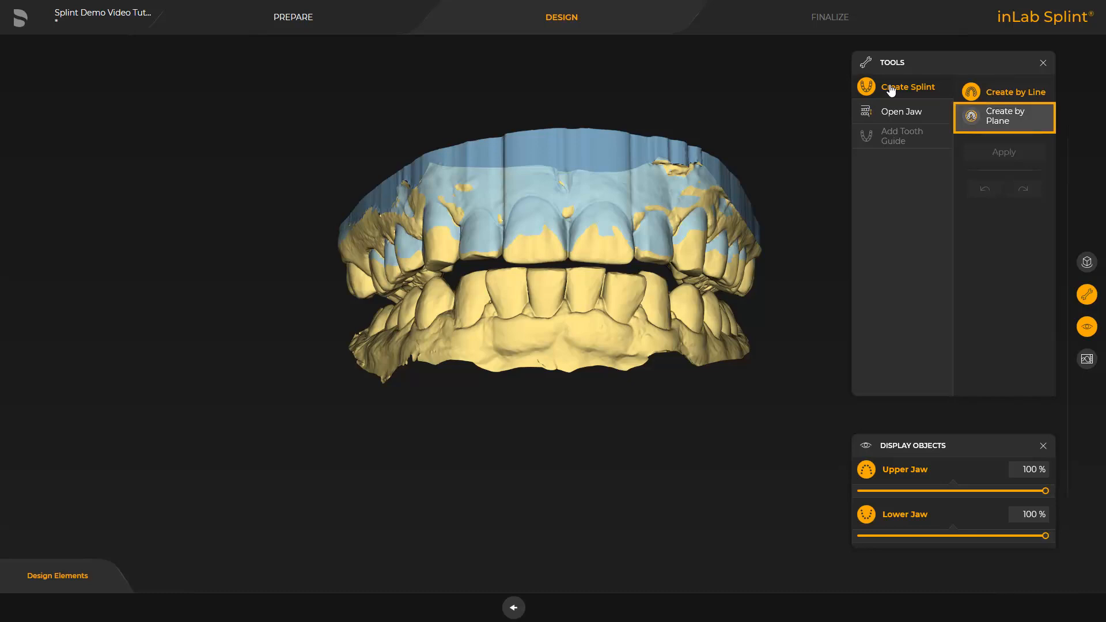
click(980, 117)
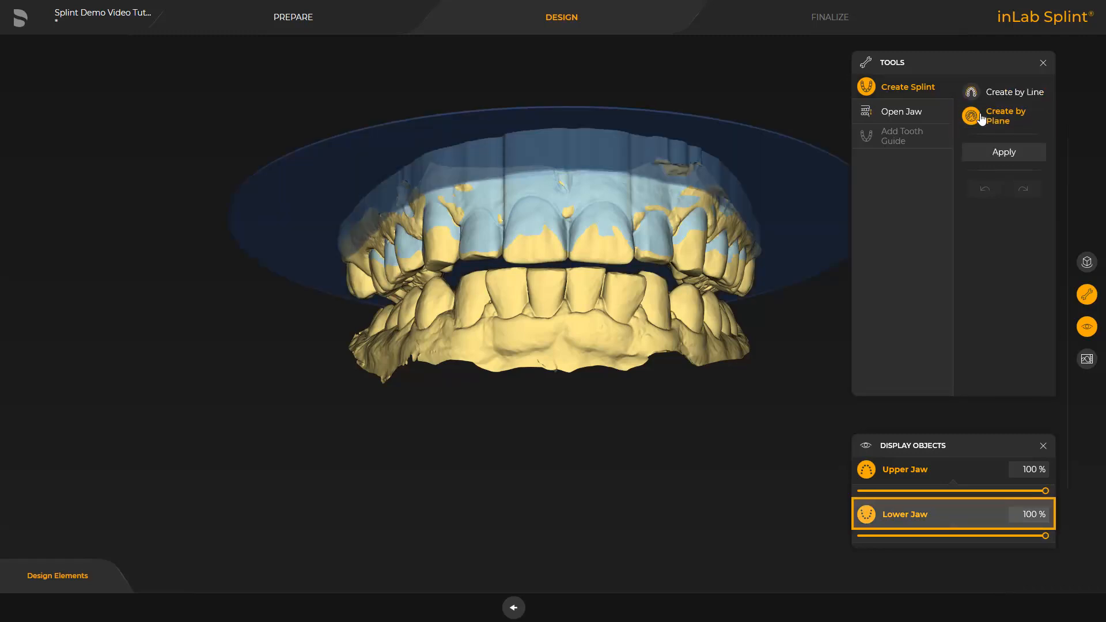
click(866, 514)
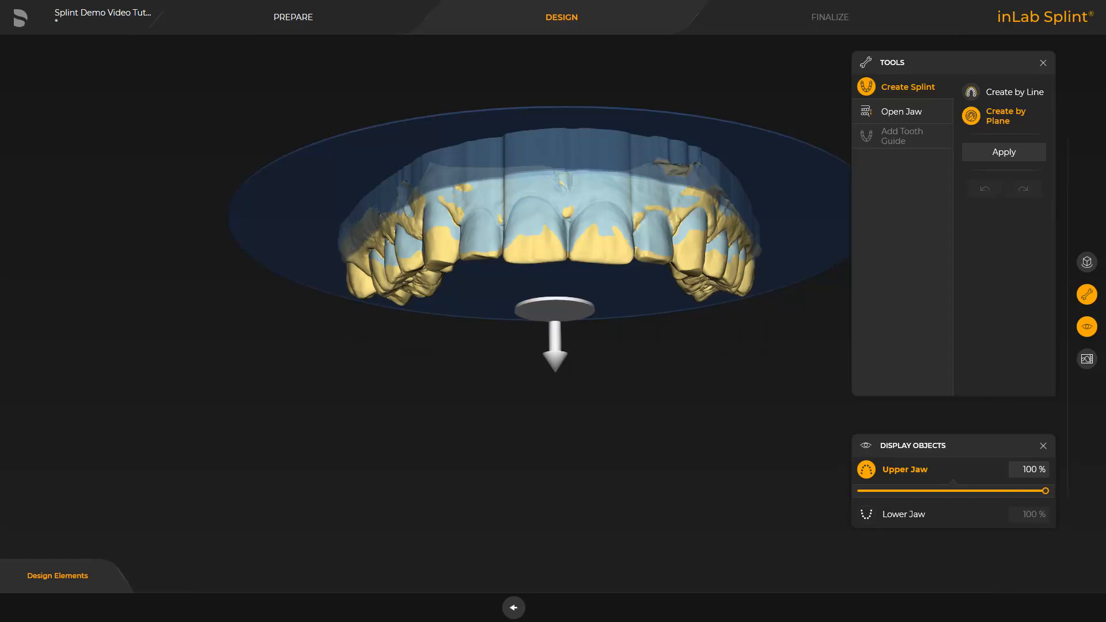
Position and tilt the cutting plane across the upper teeth, checking it from several sides, and apply it as the splint margin
drag(554, 343, 556, 369)
drag(548, 555, 547, 359)
drag(548, 365, 547, 374)
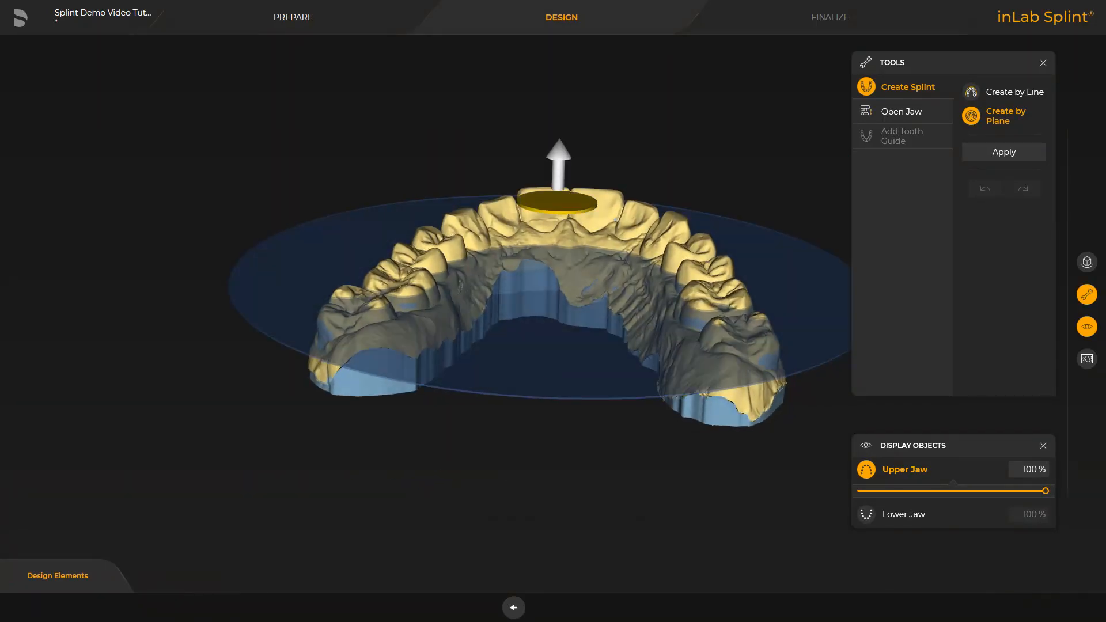
drag(556, 211, 550, 234)
drag(573, 81, 298, 333)
drag(555, 377, 556, 365)
mouse_move(538, 484)
mouse_down()
mouse_move(535, 440)
mouse_move(562, 351)
mouse_move(530, 496)
mouse_up()
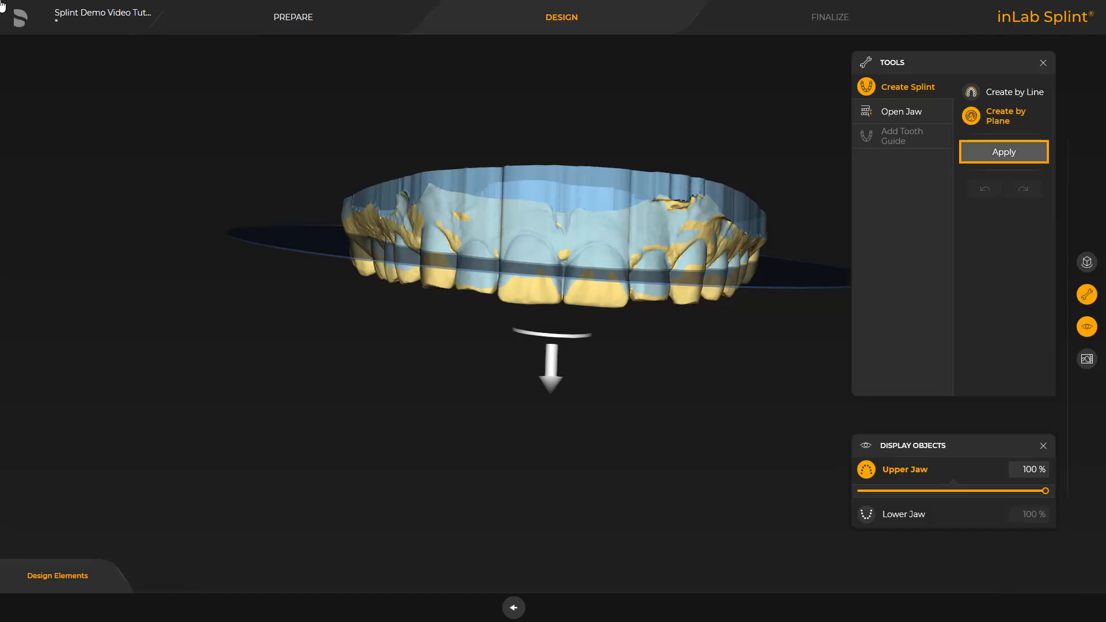
click(1003, 152)
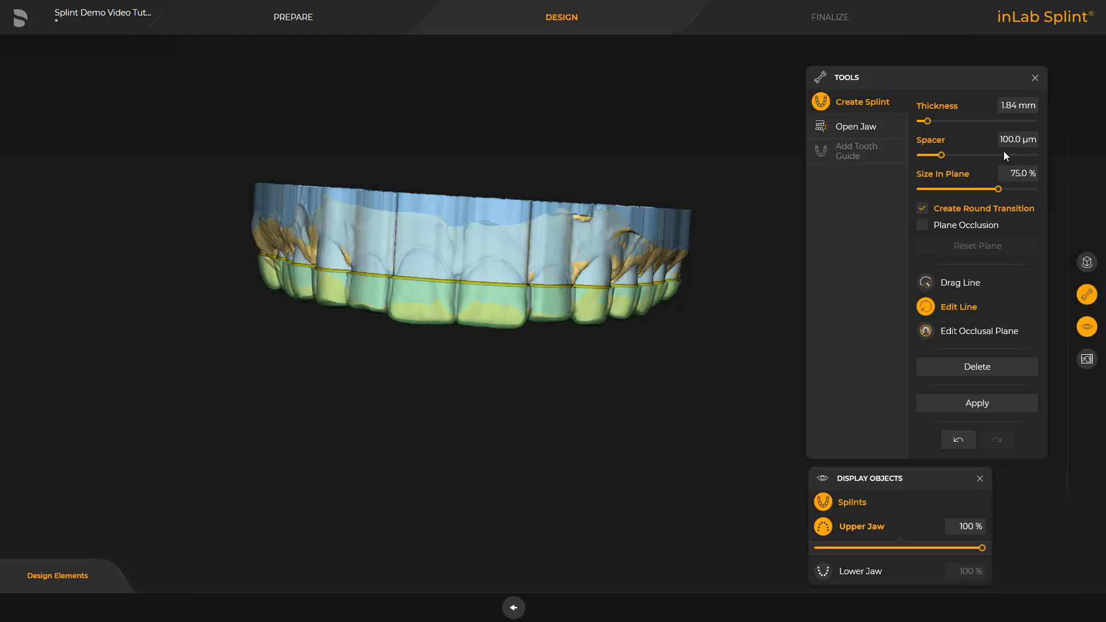
Apply the splint parameters to generate the splint body on the upper jaw and inspect it from the occlusal and front sides
click(956, 396)
right_drag(548, 341, 521, 387)
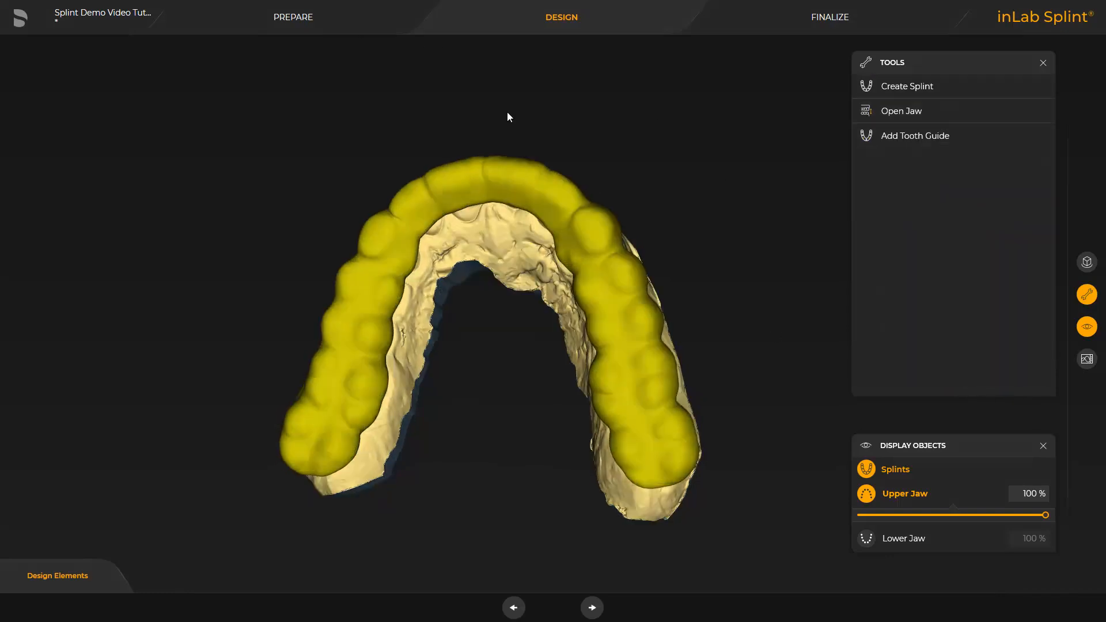
middle_drag(508, 113, 429, 501)
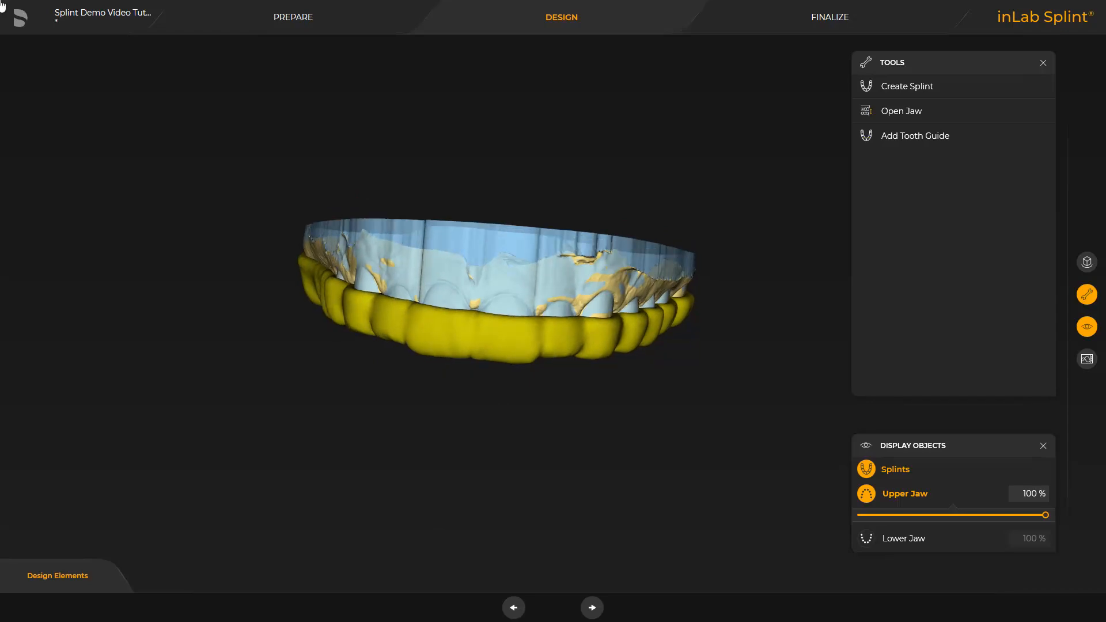
Review the Open Jaw and Add Tooth Guide settings and proceed to the Finalize phase
click(907, 115)
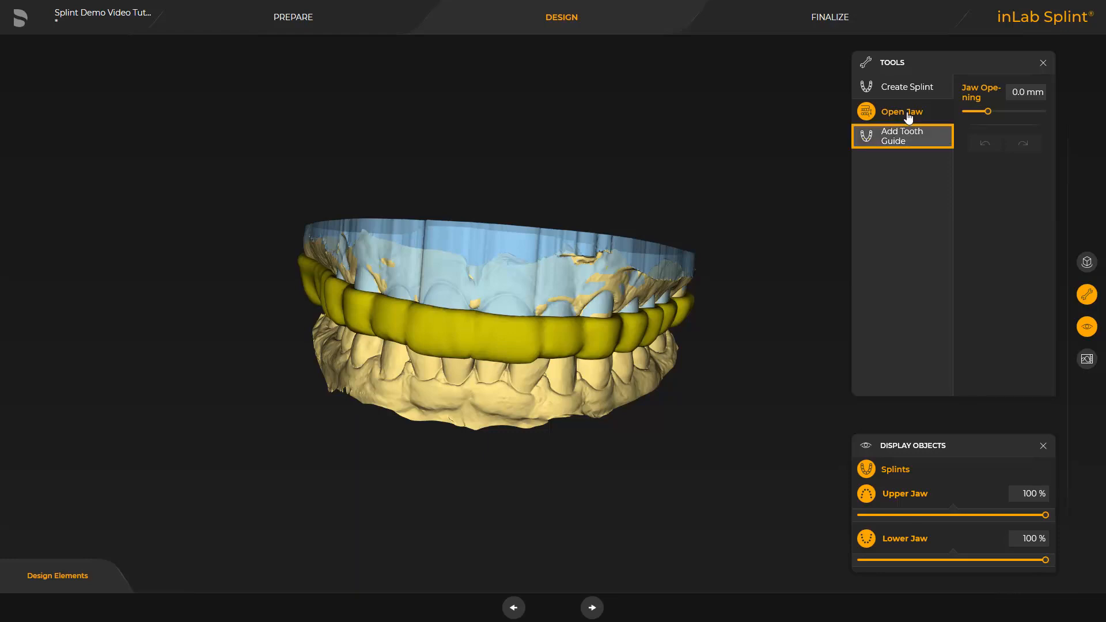
click(900, 144)
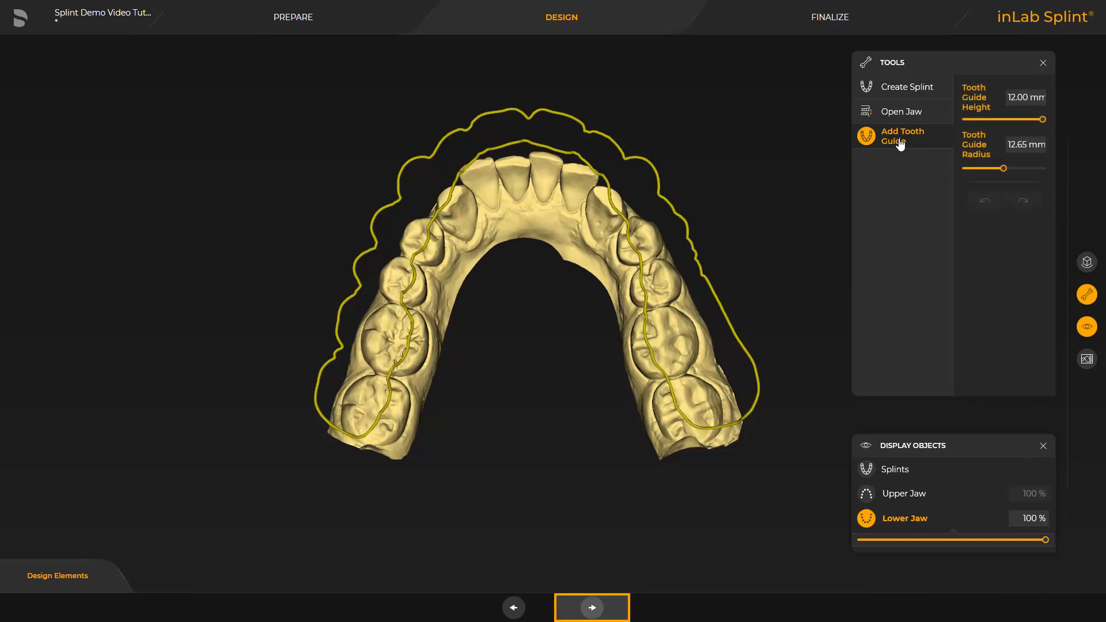
click(591, 607)
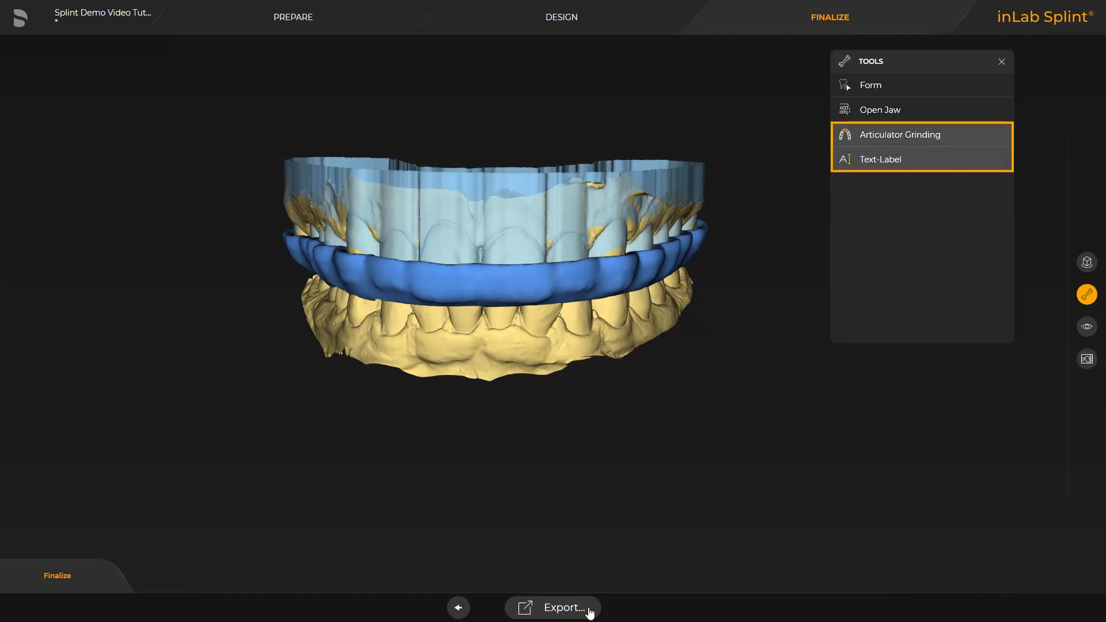
Apply Articulator Grinding to the splint with the preset articulator values and inspect the ground occlusal surface
click(888, 138)
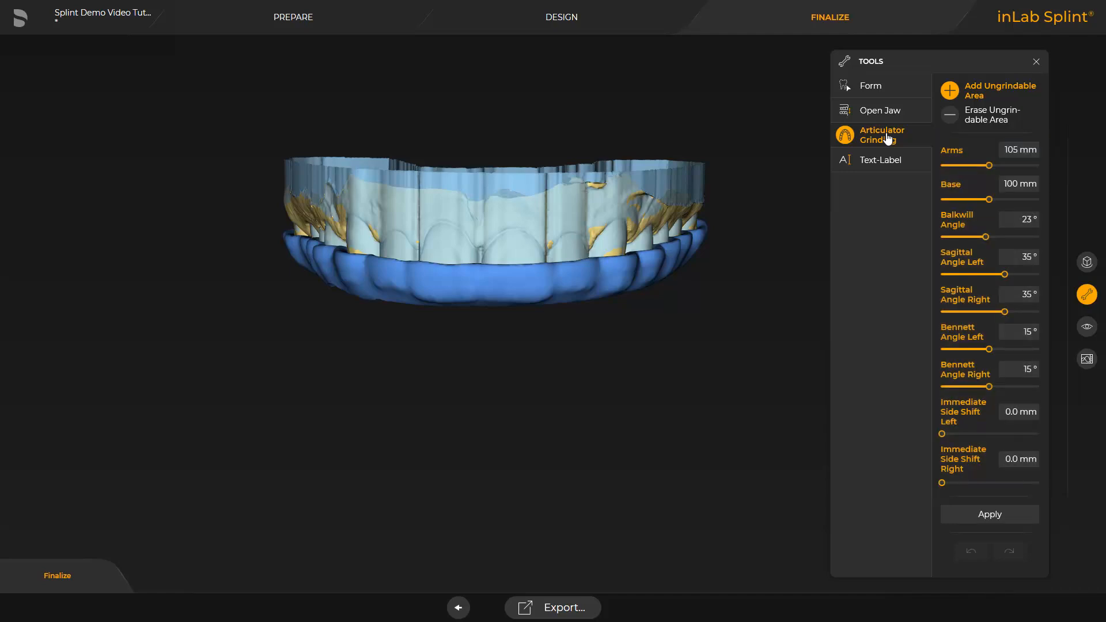
click(963, 518)
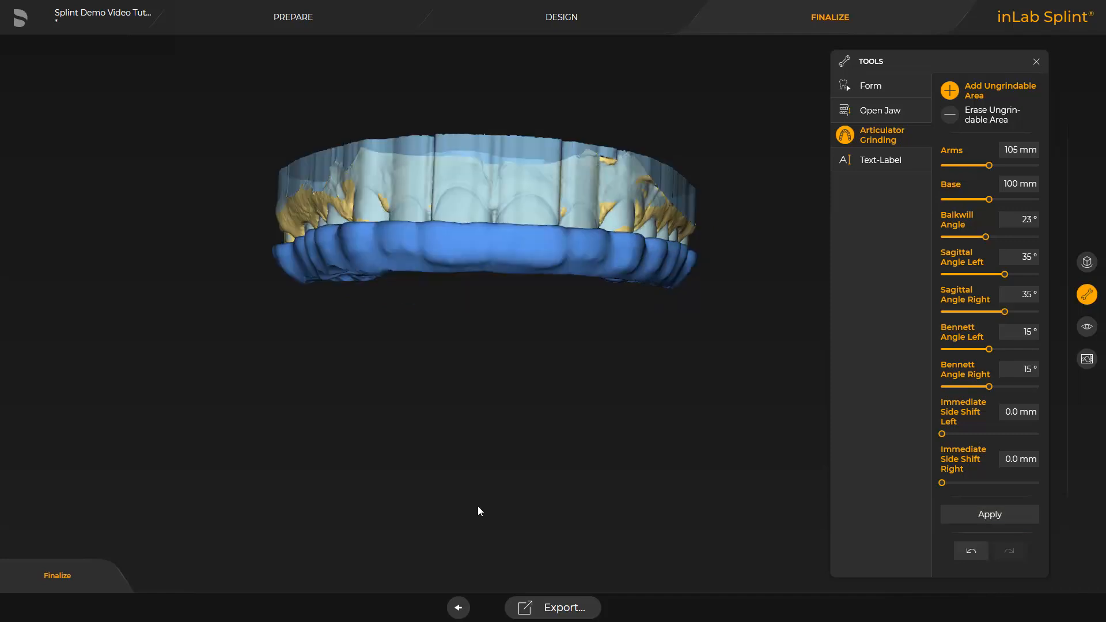
drag(478, 511, 361, 264)
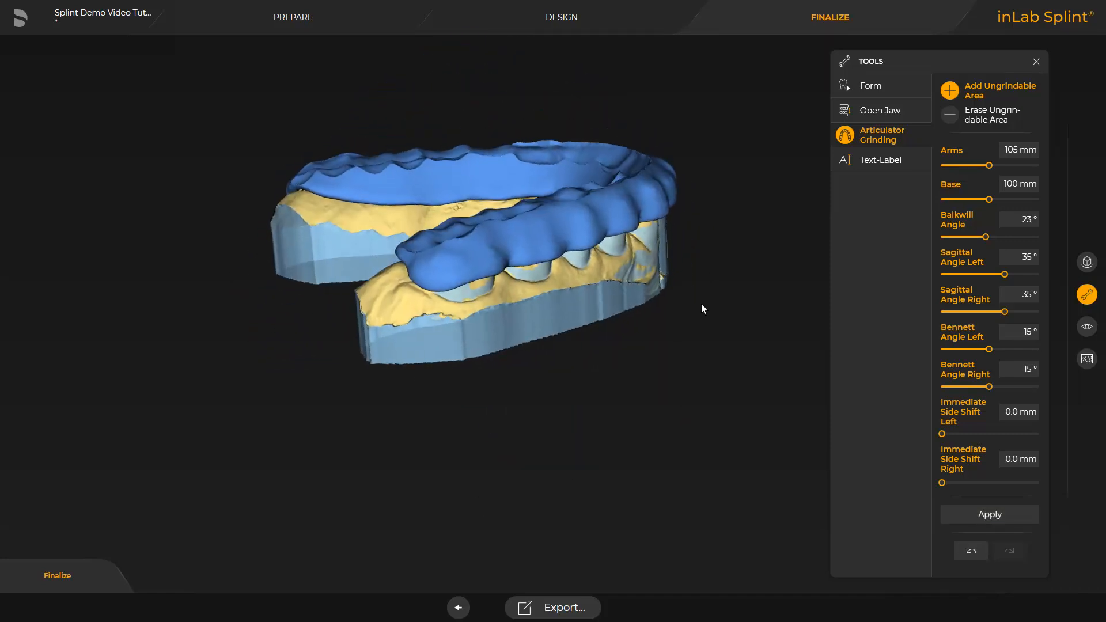
drag(701, 303, 699, 326)
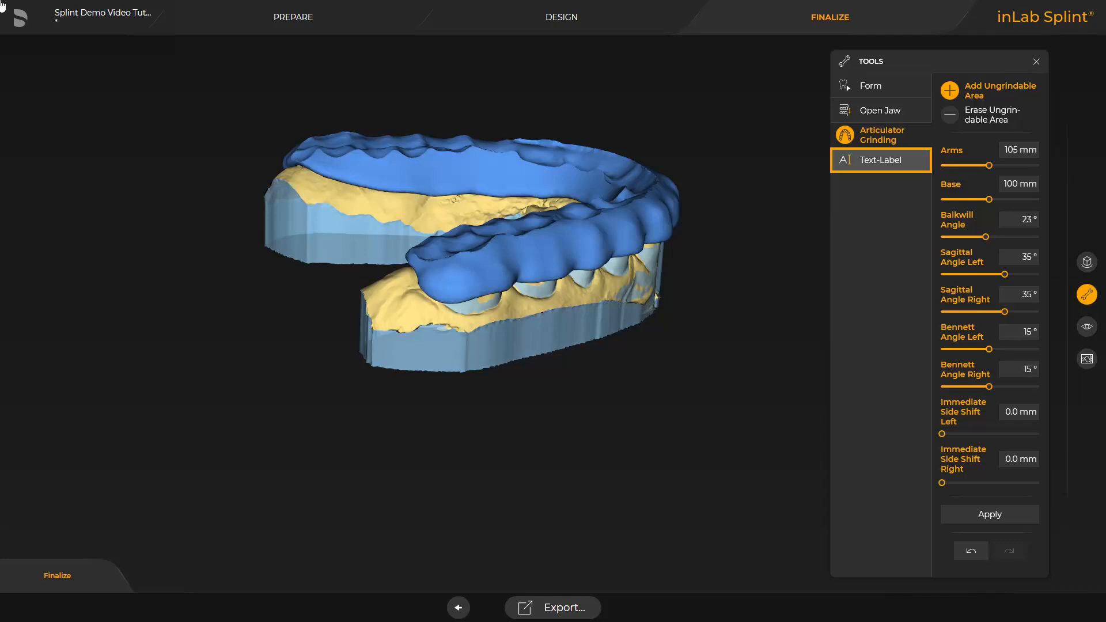
Add the raised text label "Dentsply Sirona" at 3.00 mm font size to the inner side wall of the splint
click(889, 161)
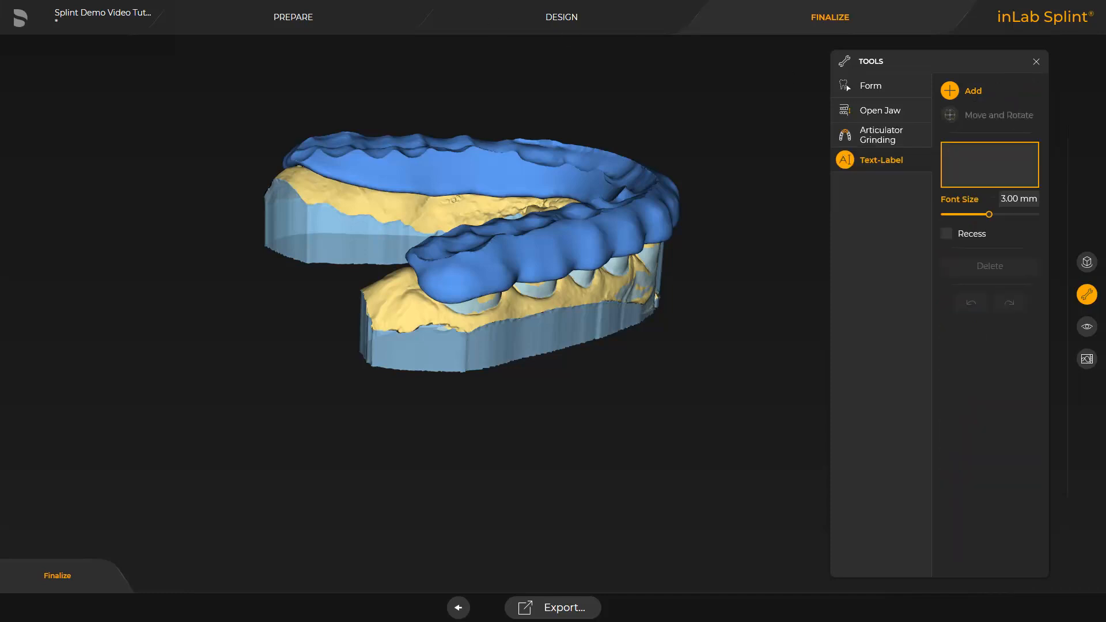
text(Dentsply Sirona)
click(444, 183)
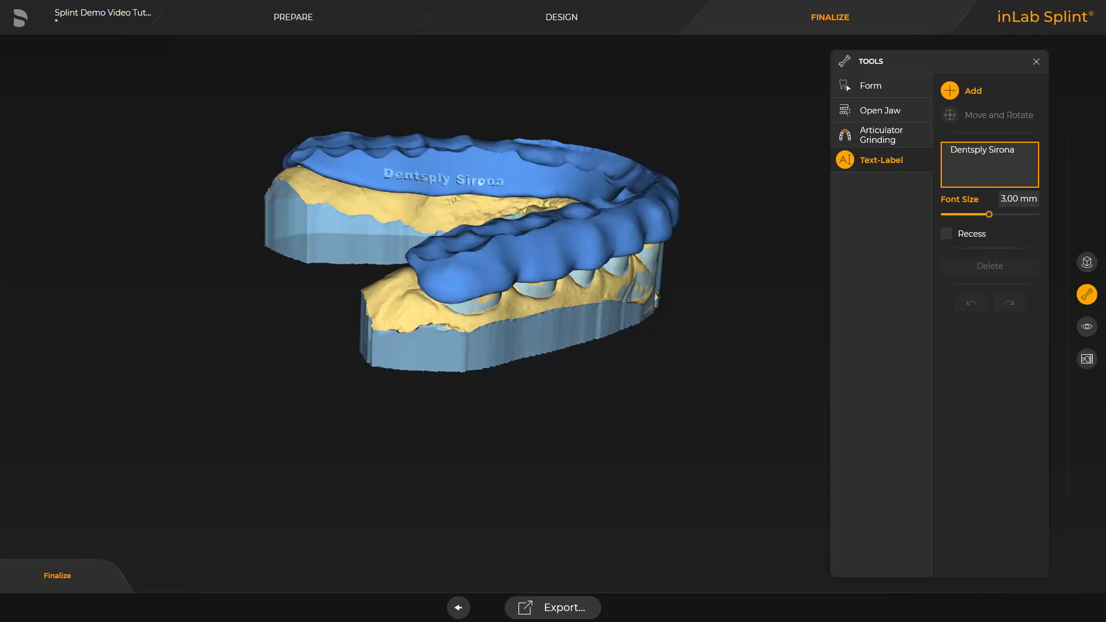
middle_drag(334, 278, 562, 553)
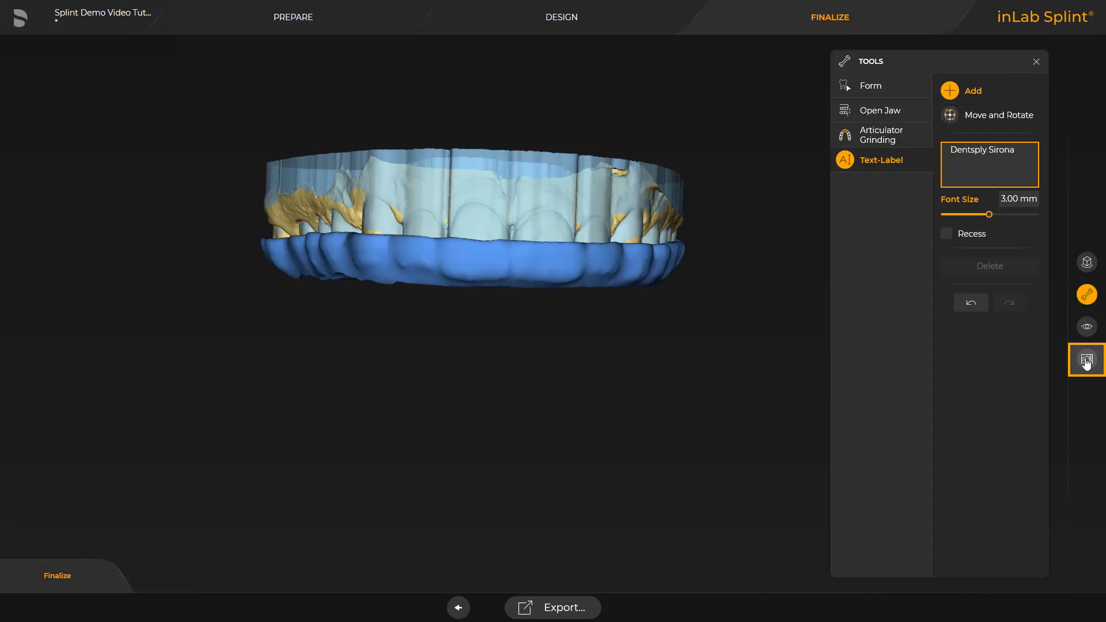
Display the splint's wall thickness analysis and export the finished splint to inLab CAM
click(1087, 360)
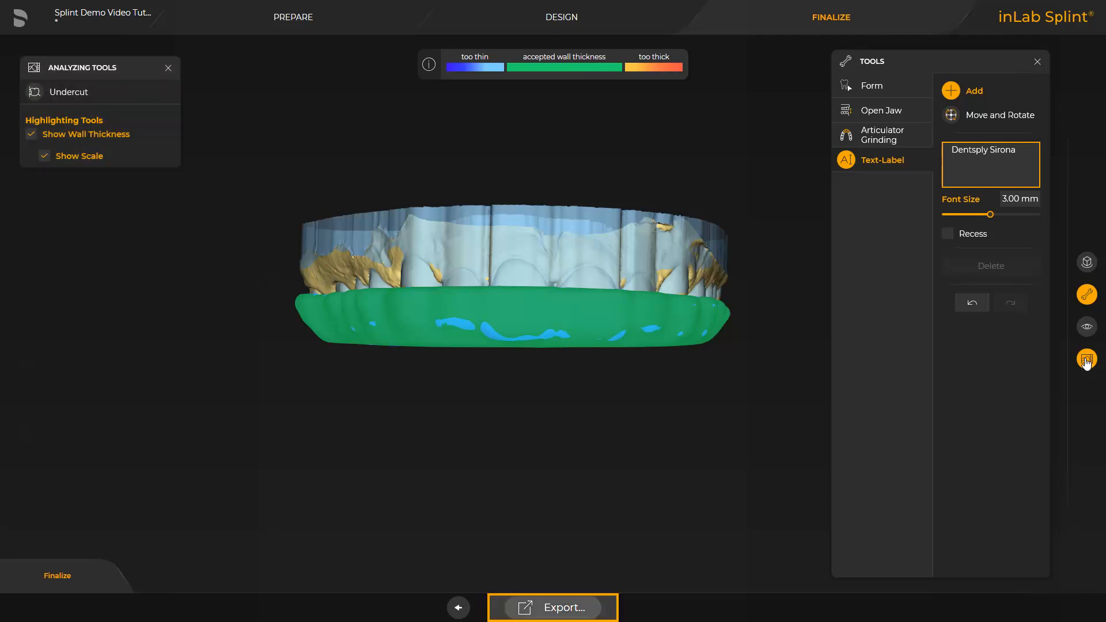
click(537, 609)
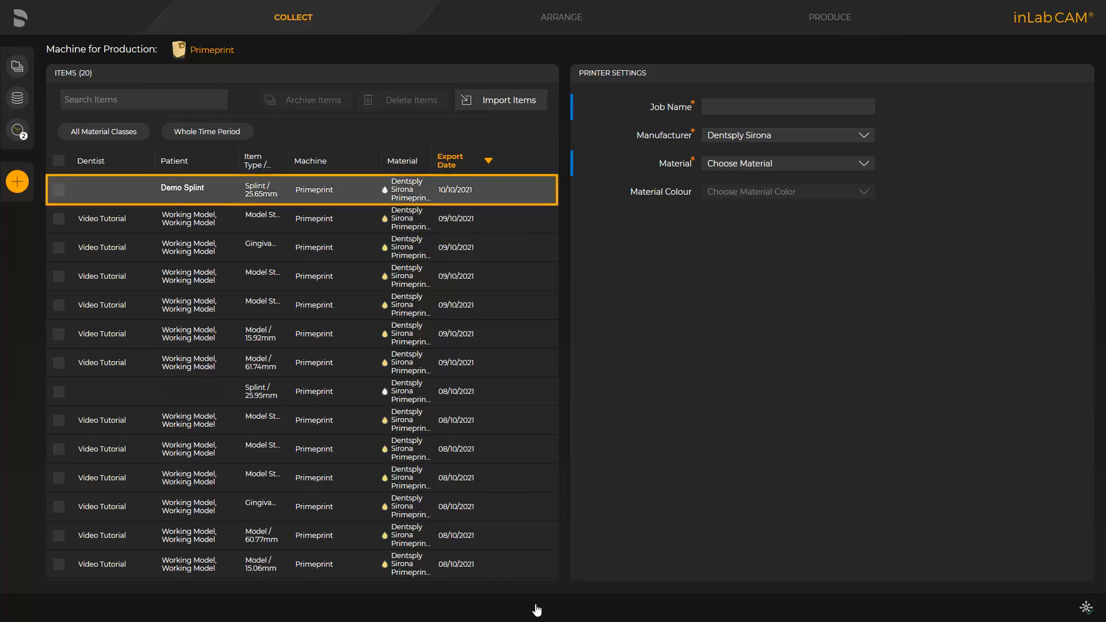
Select the Demo Splint item for the Primeprint Splint job and skip directly to its production preview
click(58, 190)
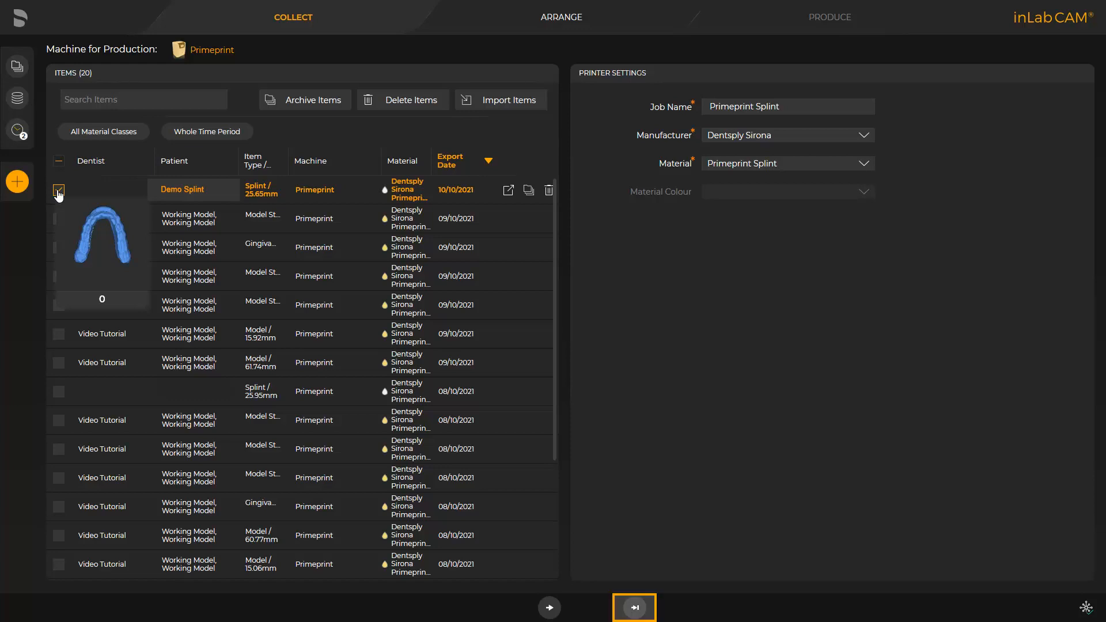
click(634, 607)
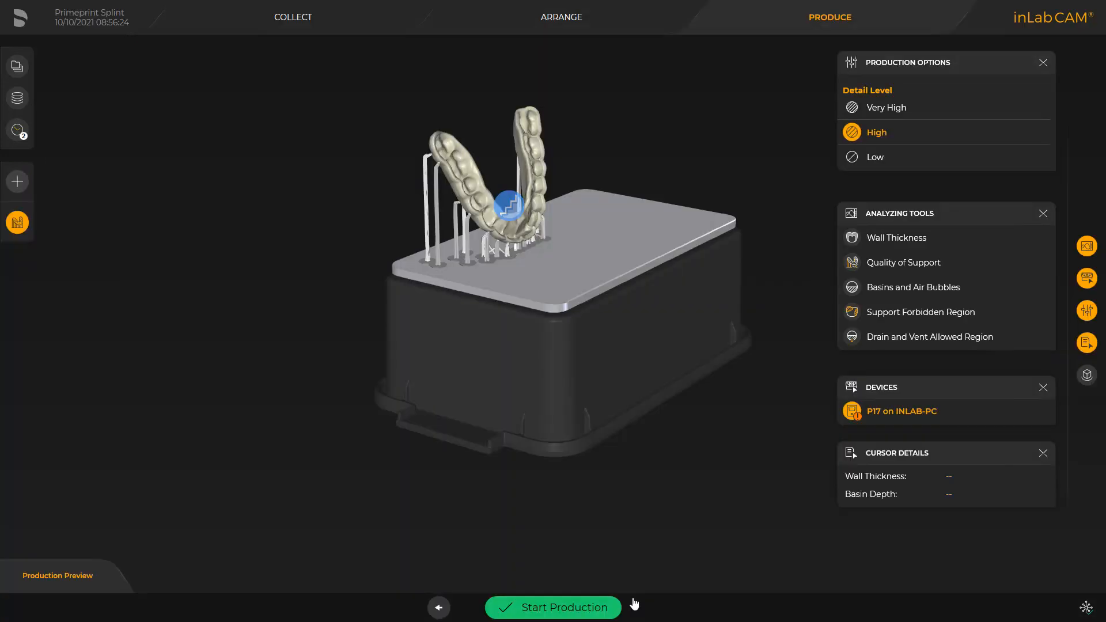